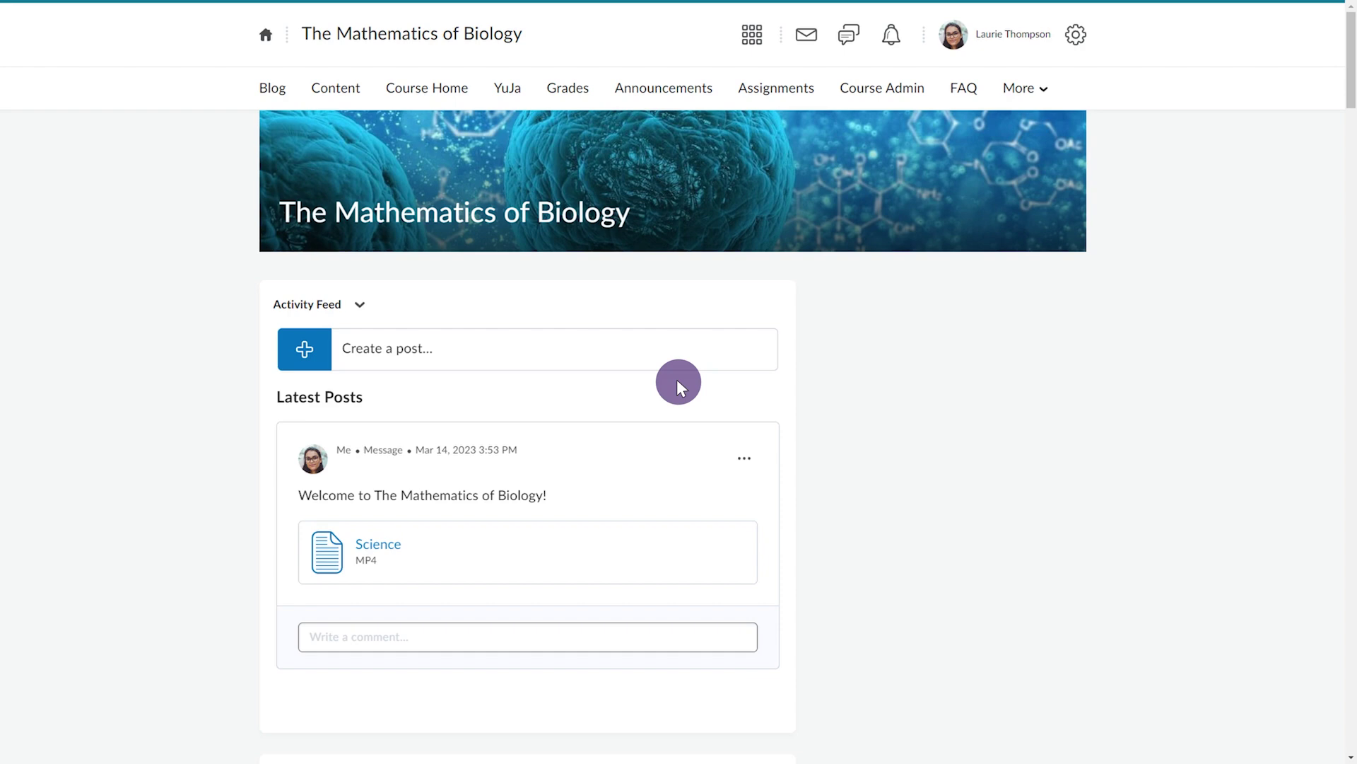
- Open the Verity link from the YuJa Verity unit under course Content
left_click(334, 88)
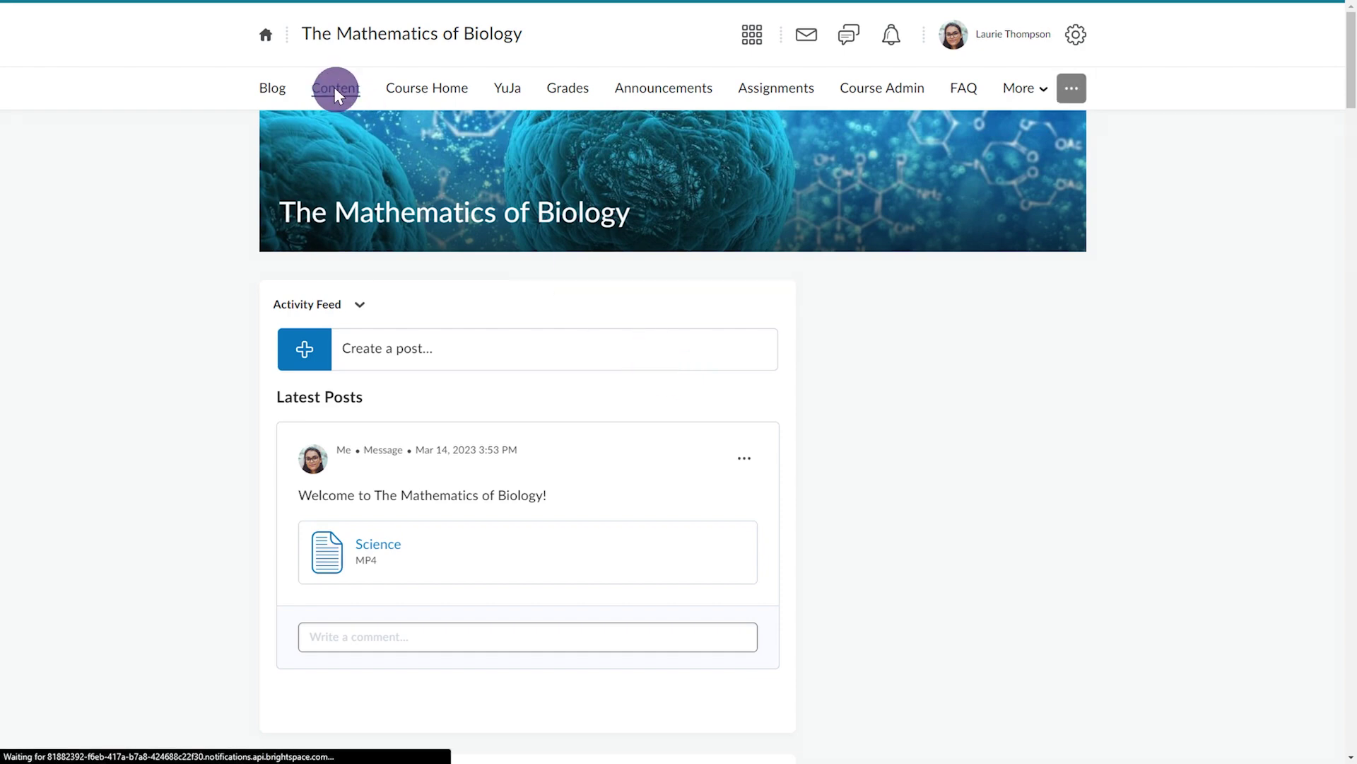
left_click(356, 211)
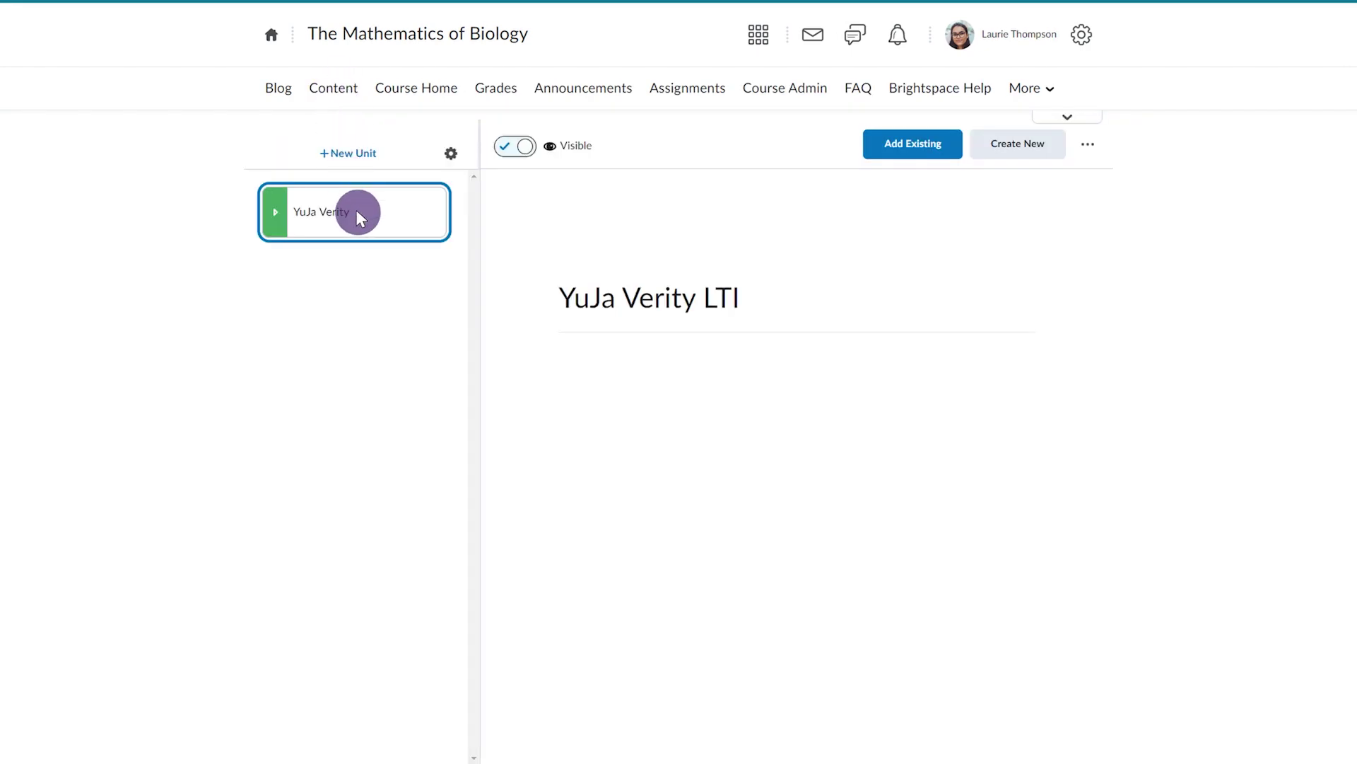
left_click(317, 274)
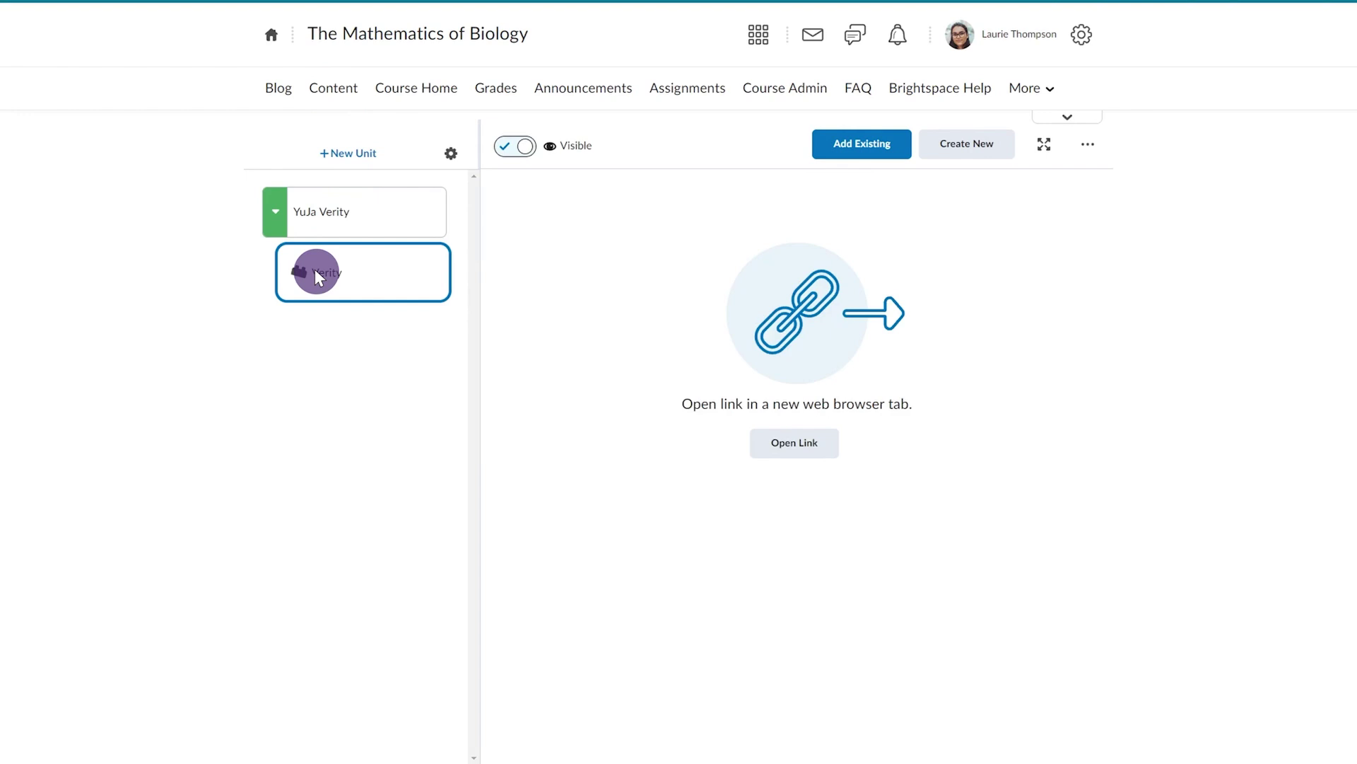
left_click(794, 442)
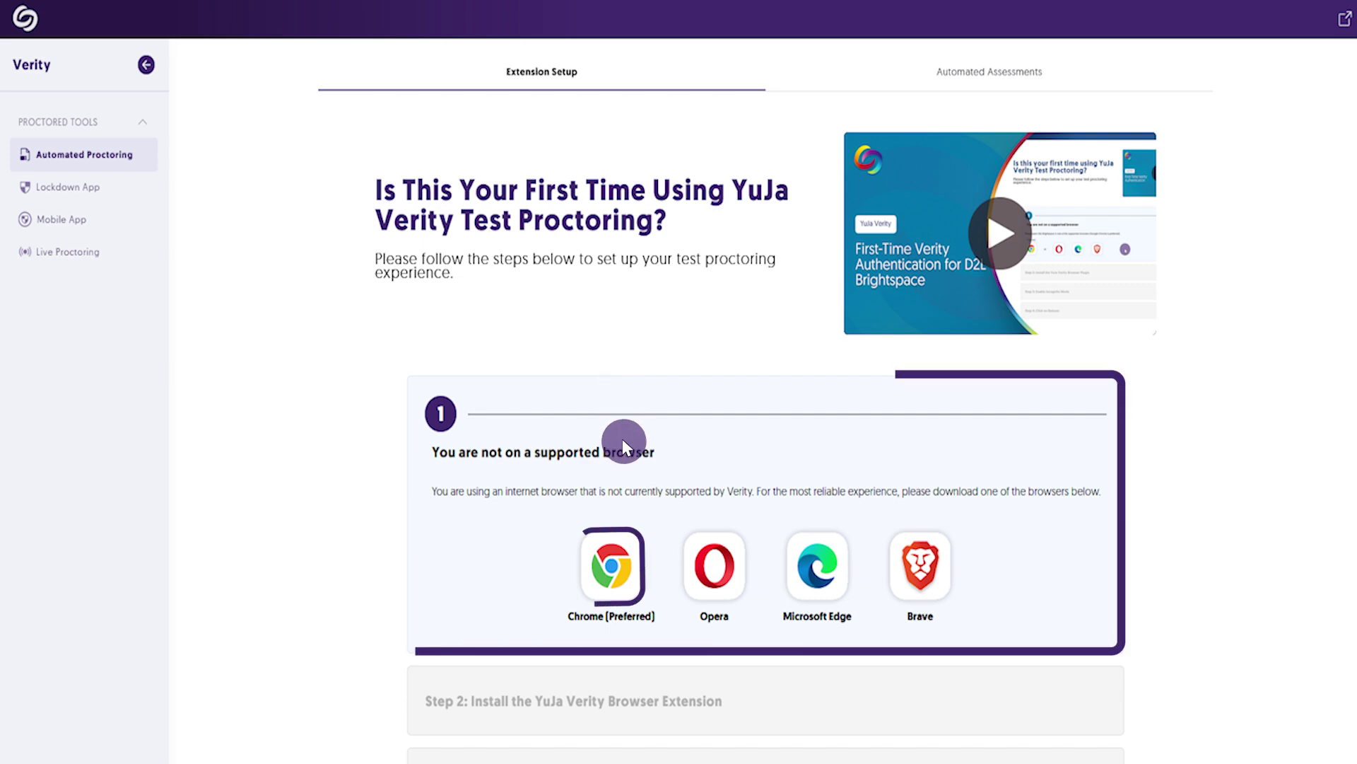
- Go to the Chrome (Preferred) download page from Verity's unsupported-browser notice
left_click(615, 592)
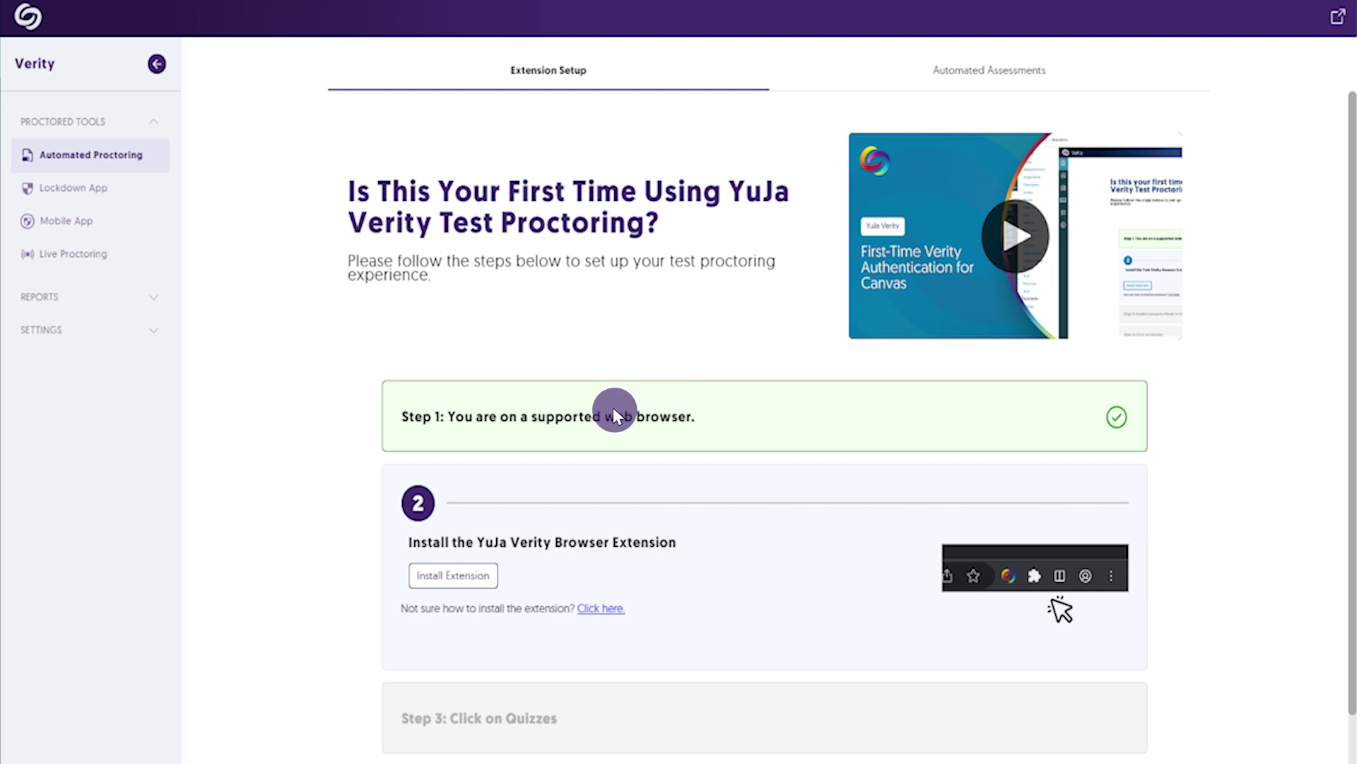
- Install the YuJa Verity for Test Proctoring extension from its Chrome Web Store page
left_click(480, 582)
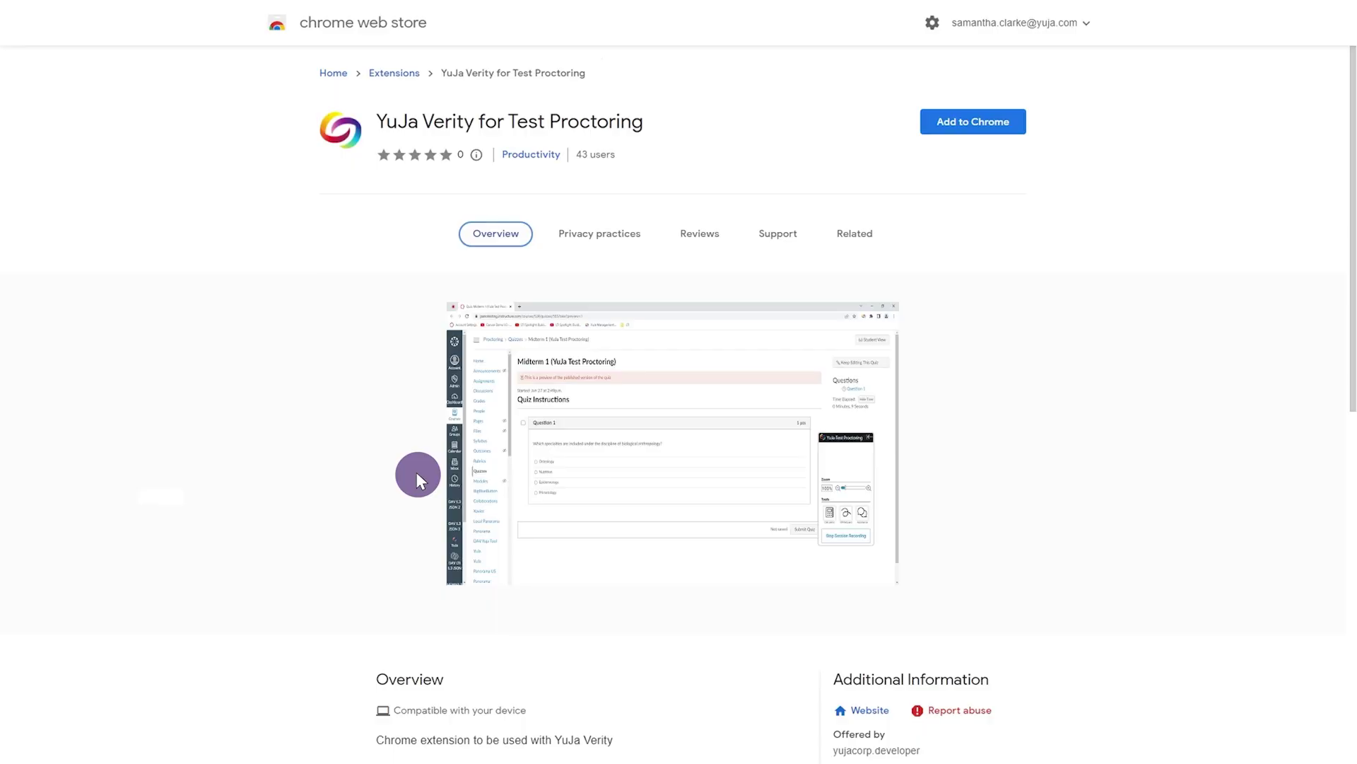
left_click(965, 123)
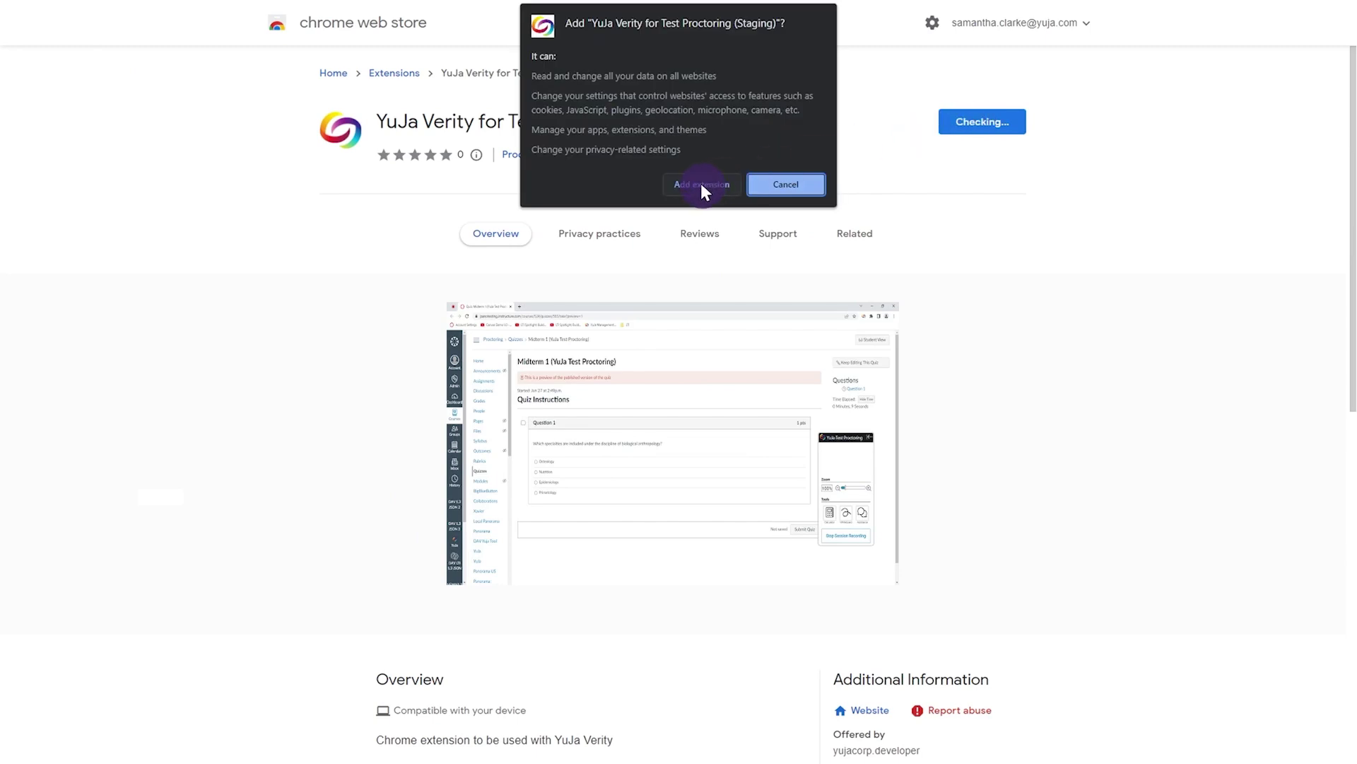
left_click(701, 184)
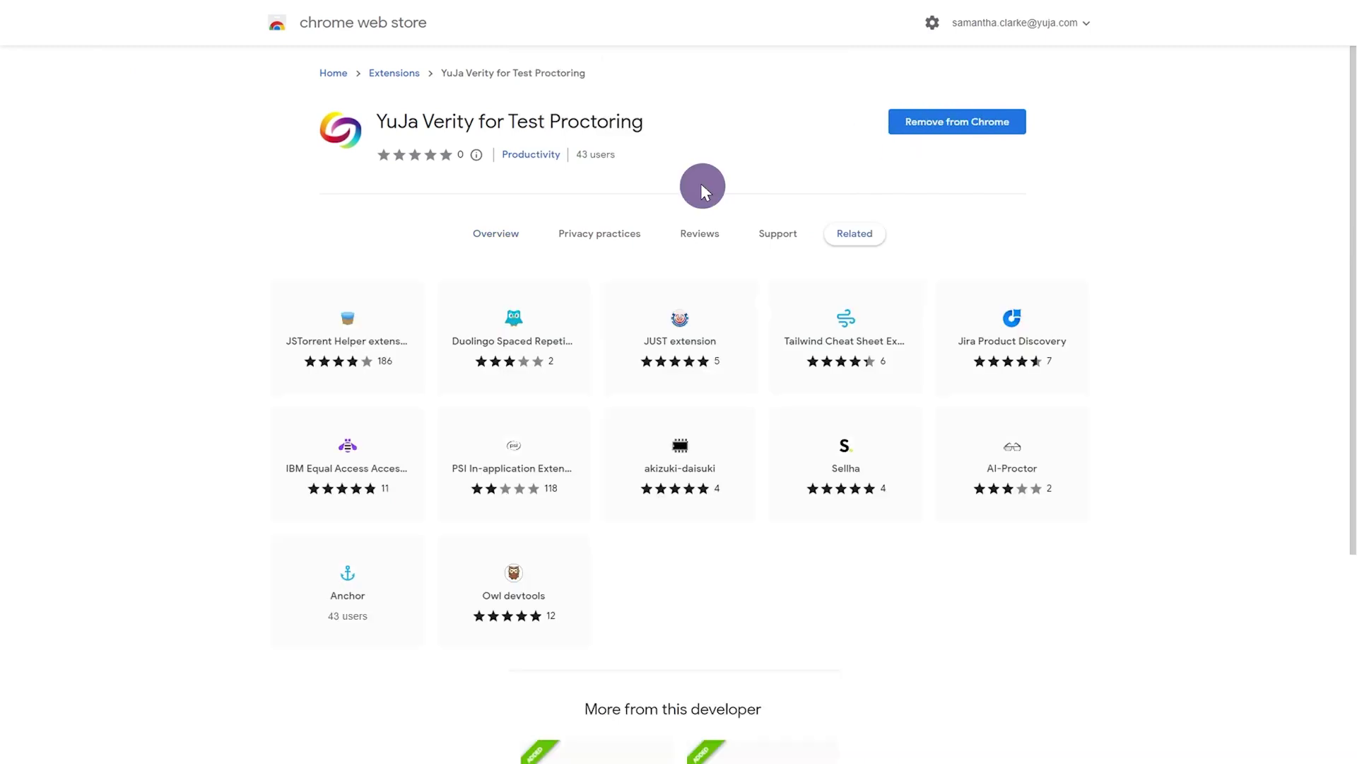